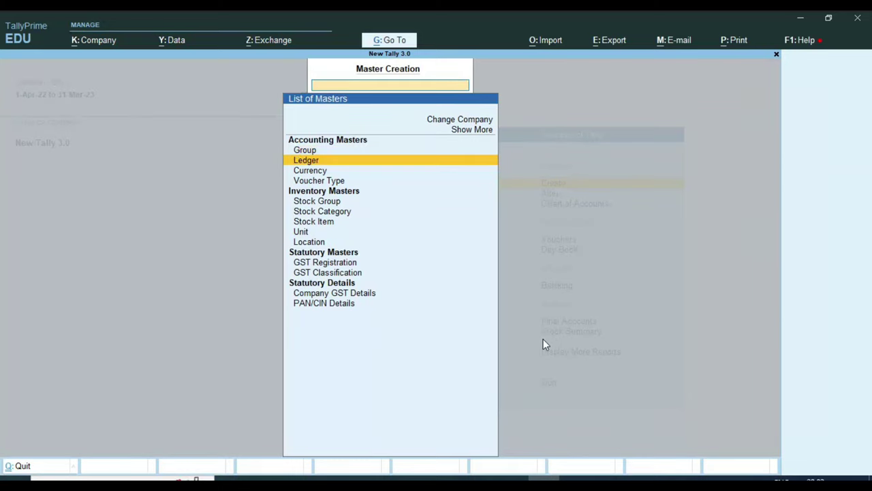
- Start a new ledger named Ram Trading Company and leave its alias blank
key(Return)
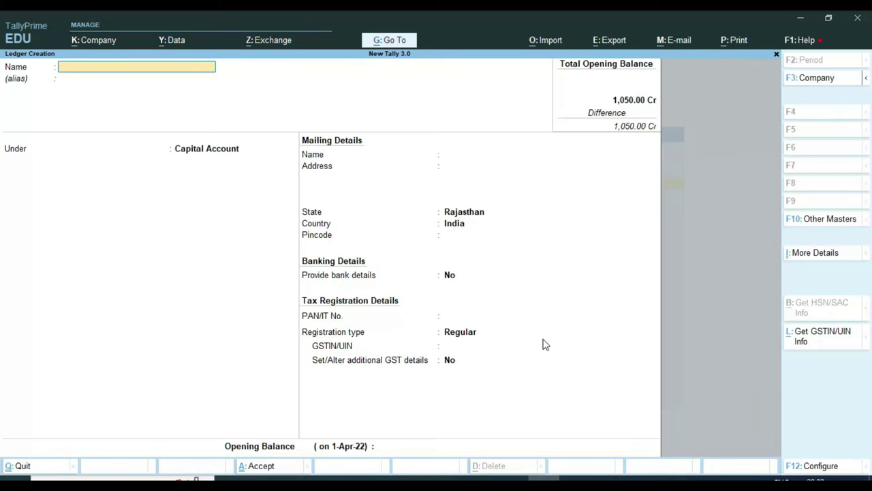
text(Ram trading)
text(Company)
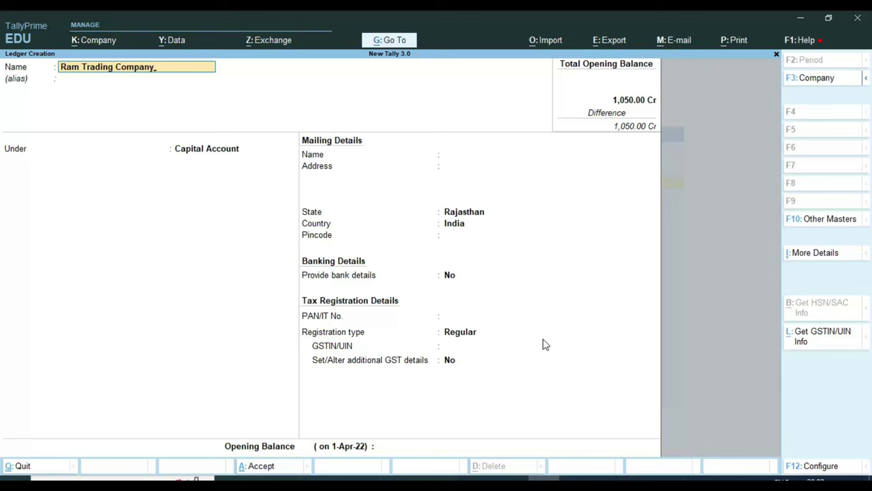
key(Return)
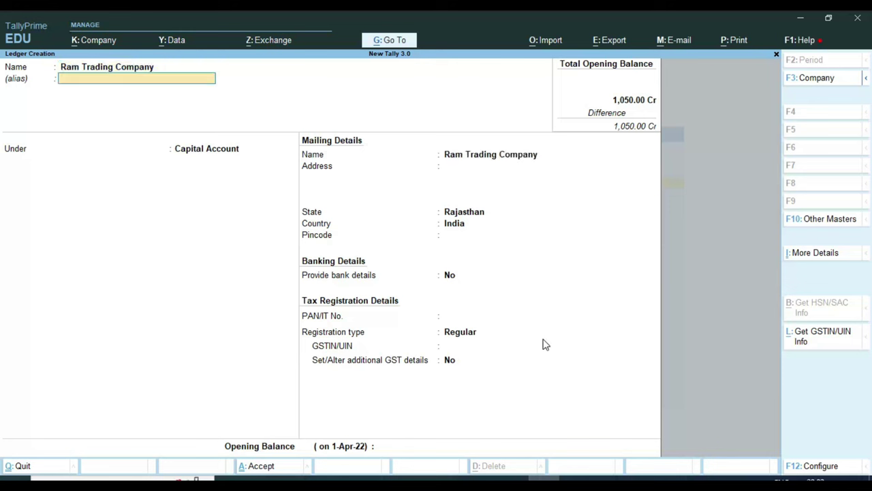
key(Return)
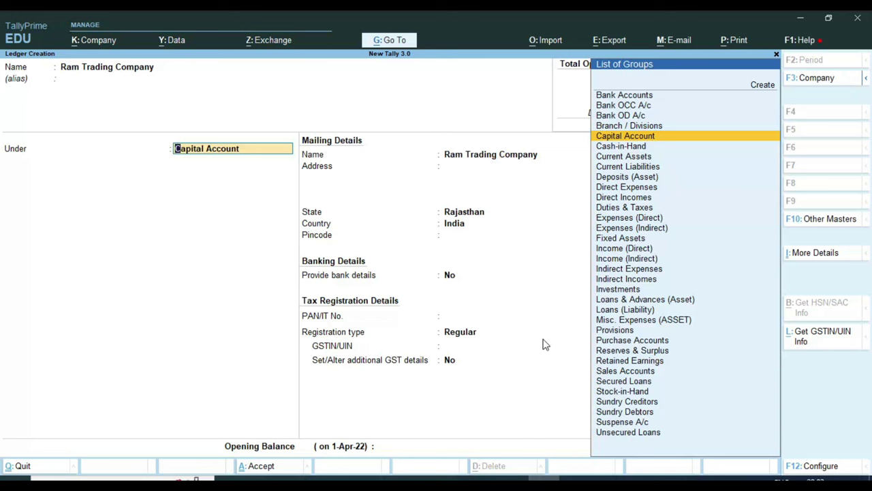
text(Sund)
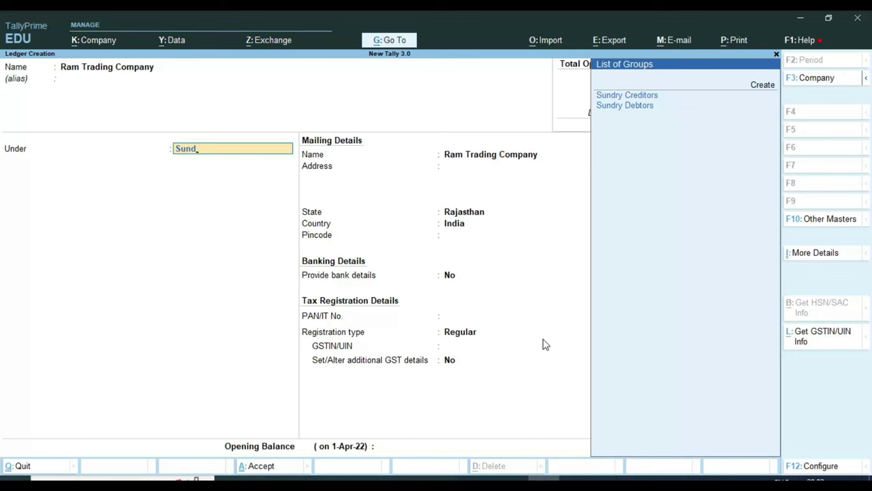
key(Down)
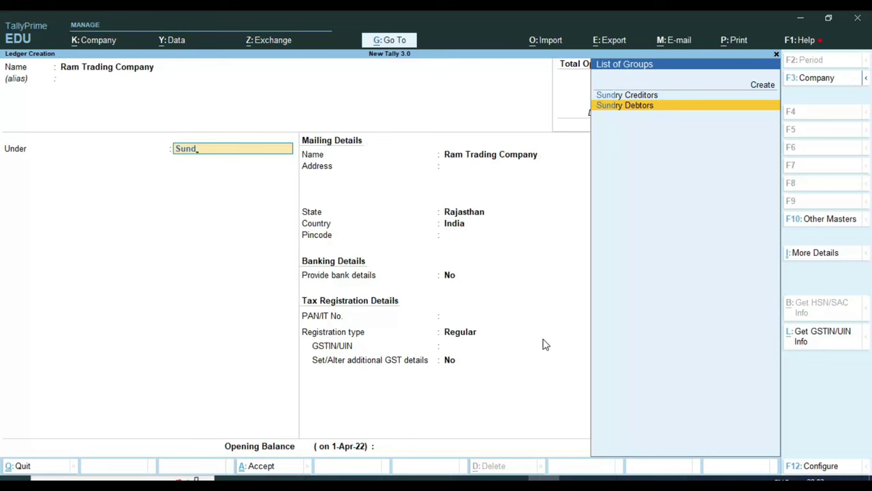
key(BackSpace)
key(BackSpace)
key(BackSpace)
key(BackSpace)
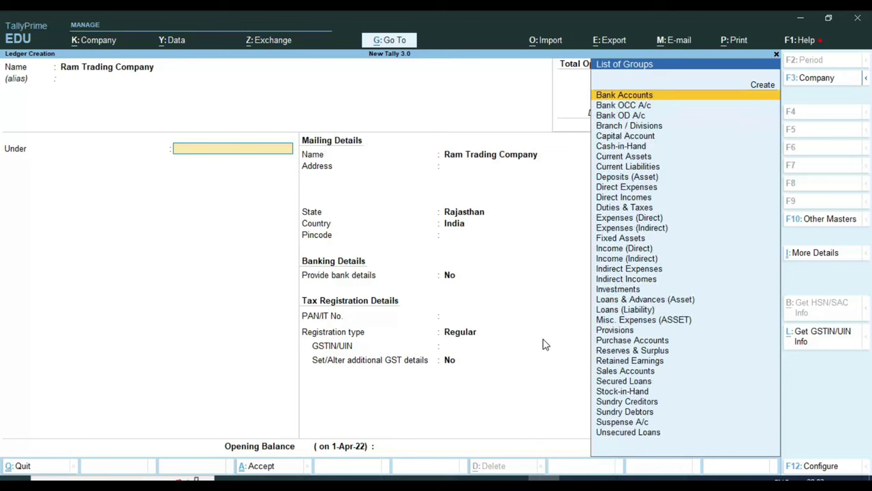
- Examine the full list of account groups available for the ledger and glance at the ledger notes in Word
key(Down)
key(Down)
key(Down)
key(Down)
key(Down)
key(Down)
key(Down)
key(Down)
key(Down)
key(Down)
key(Down)
key(Down)
key(Down)
key(Down)
key(Down)
key(Down)
key(Down)
key(Down)
key(Down)
key(Down)
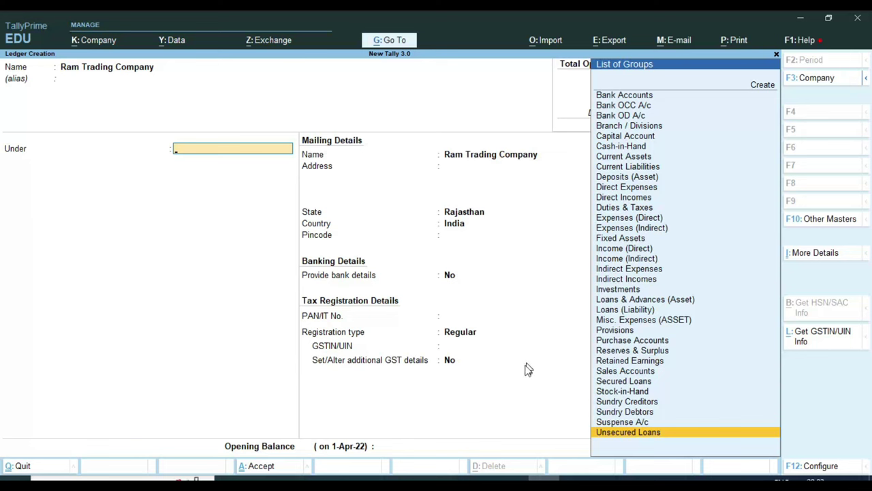
click(515, 478)
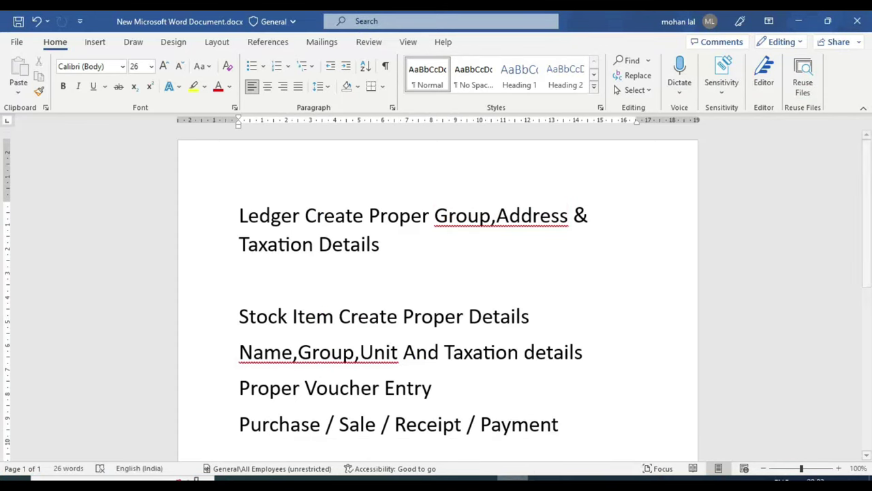
click(544, 478)
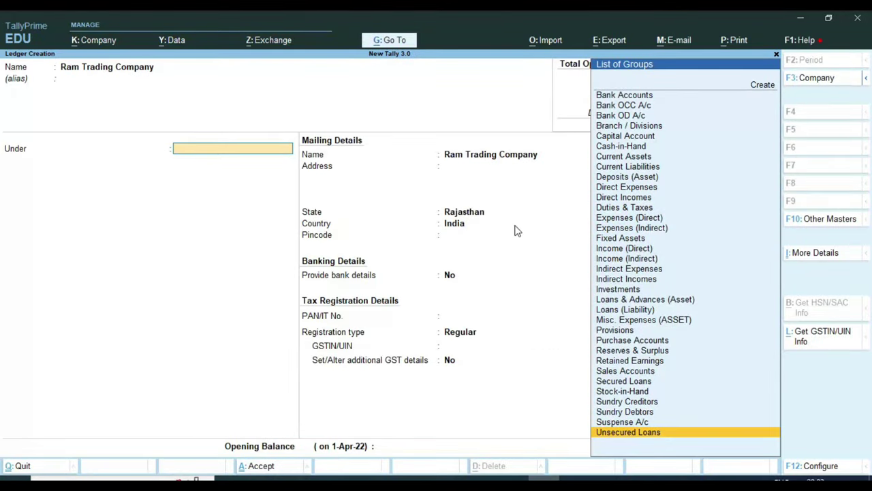
- Place the Ram Trading Company ledger under the Sundry Debtors group
text(Su)
key(Down)
key(Down)
key(Return)
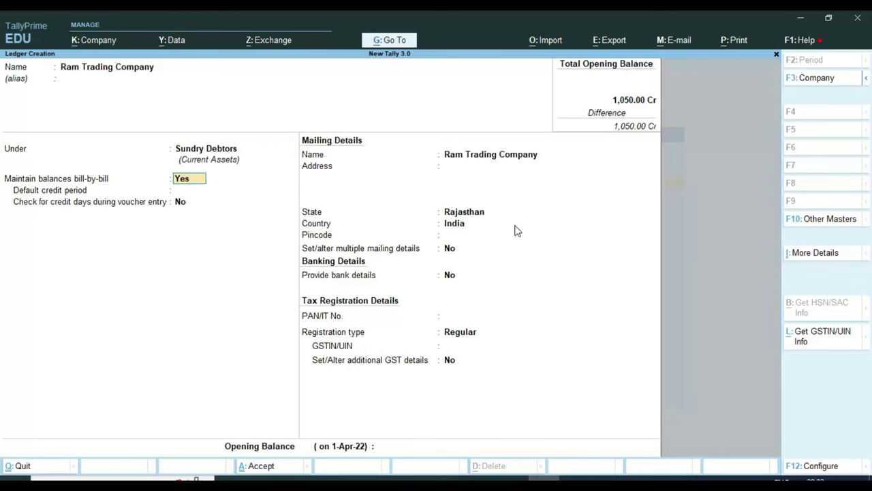
- Accept Yes for bill-by-bill balances, with no default credit period and no credit-days check, and keep the mailing name
key(Return)
key(BackSpace)
key(ctrl)
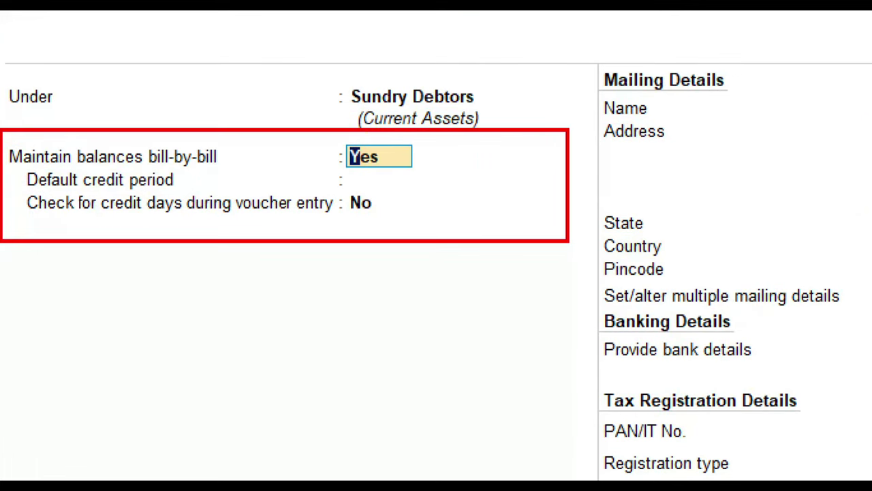
mouse_move(321, 121)
mouse_down()
mouse_move(306, 128)
mouse_move(453, 180)
mouse_move(390, 114)
mouse_move(323, 115)
mouse_move(311, 127)
mouse_up()
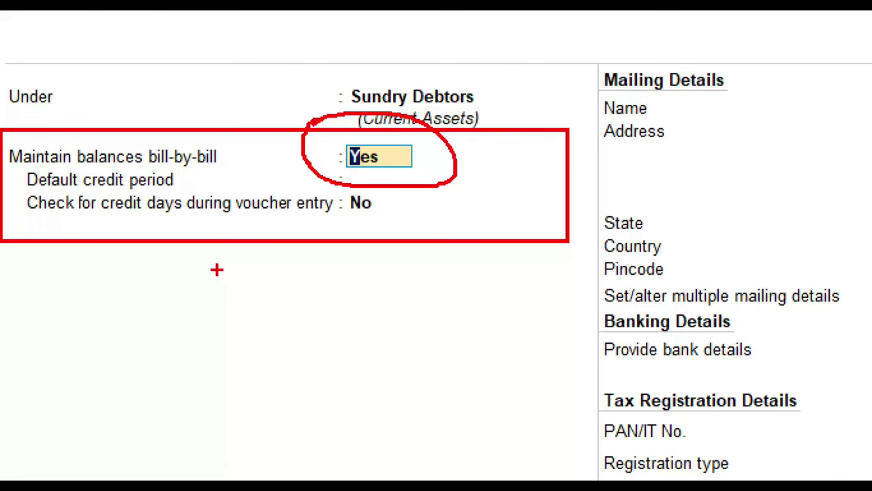
mouse_move(25, 136)
mouse_down()
mouse_move(12, 177)
mouse_move(300, 235)
mouse_move(93, 124)
mouse_move(14, 144)
mouse_up()
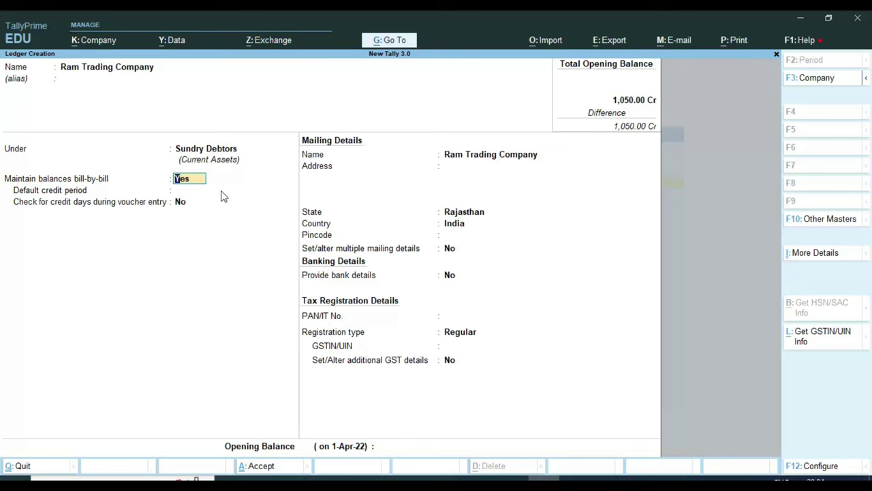
key(Return)
key(Return)
key(Return)
key(Return)
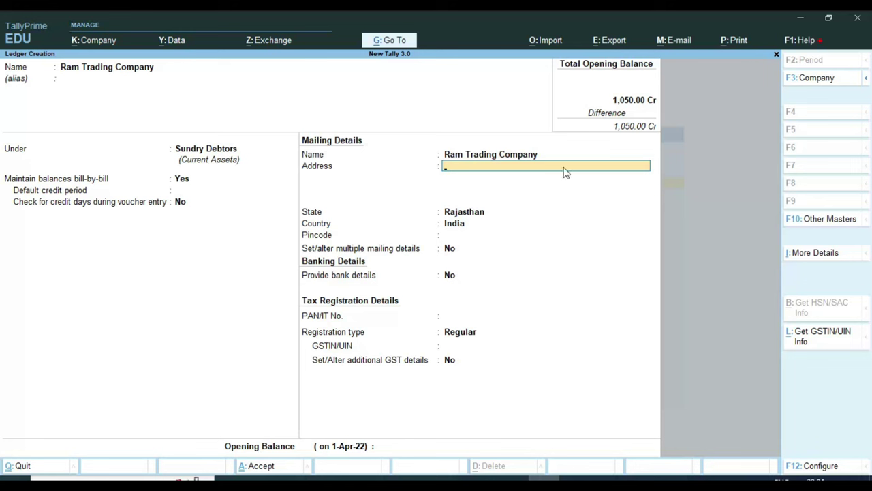
- Leave the mailing address blank, keep Rajasthan, India, and accept No for multiple mailing details
key(Return)
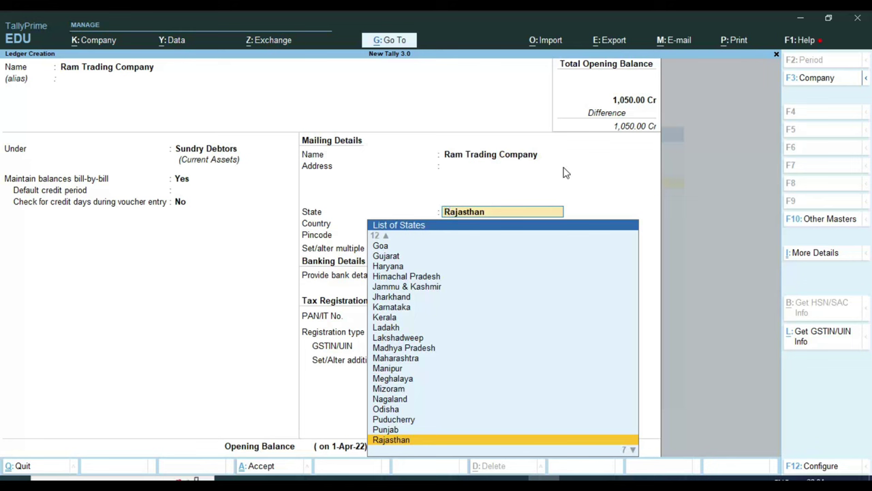
click(563, 169)
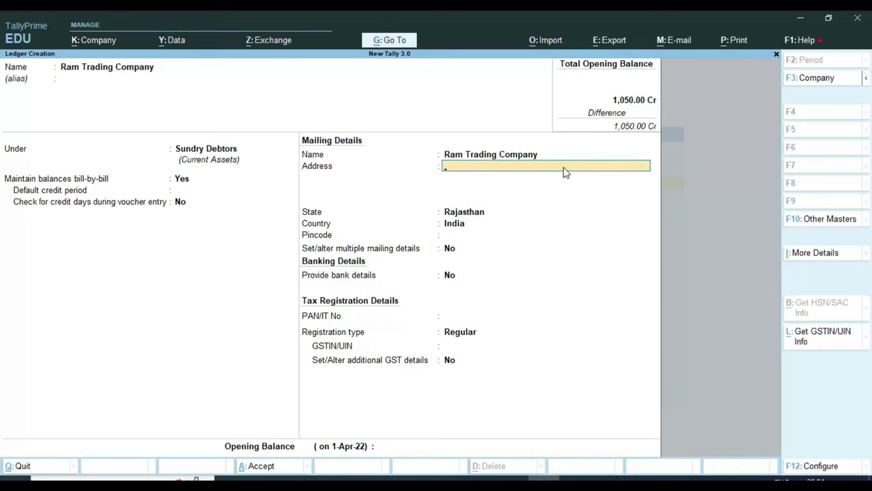
key(Return)
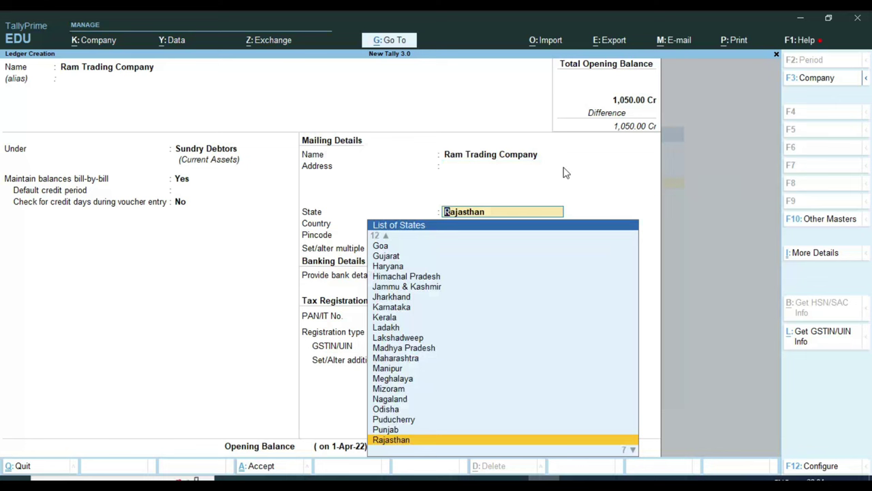
key(Return)
key(Return)
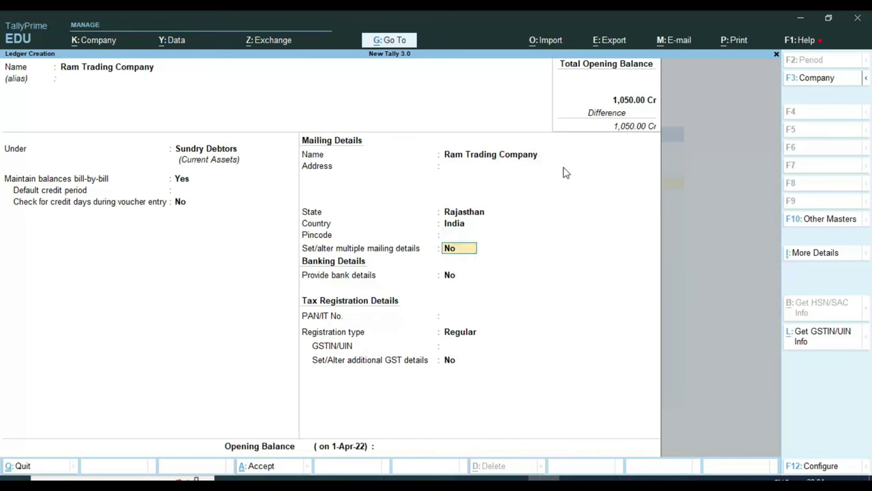
key(Return)
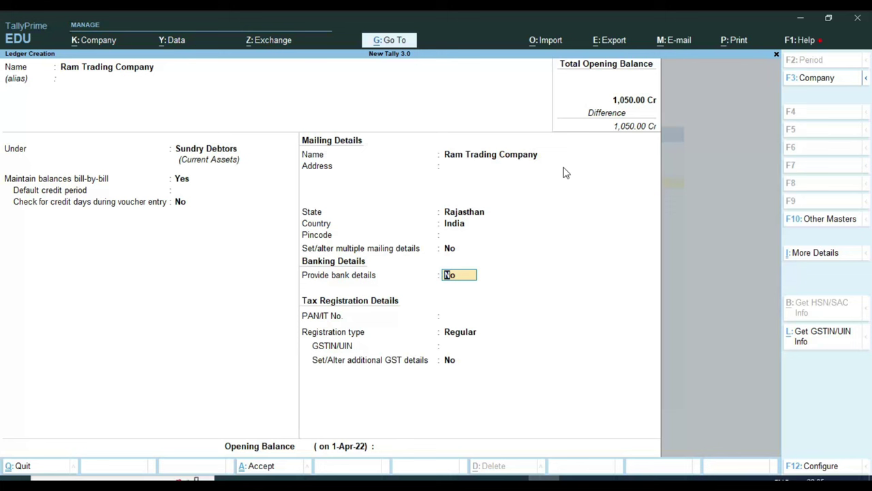
- Accept No for bank details, skip the PAN, and keep the GST registration type as Regular
key(Return)
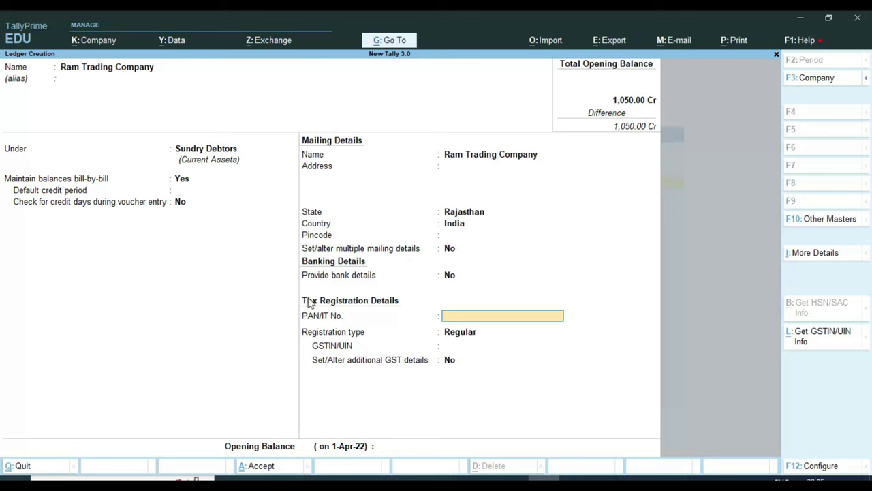
click(543, 334)
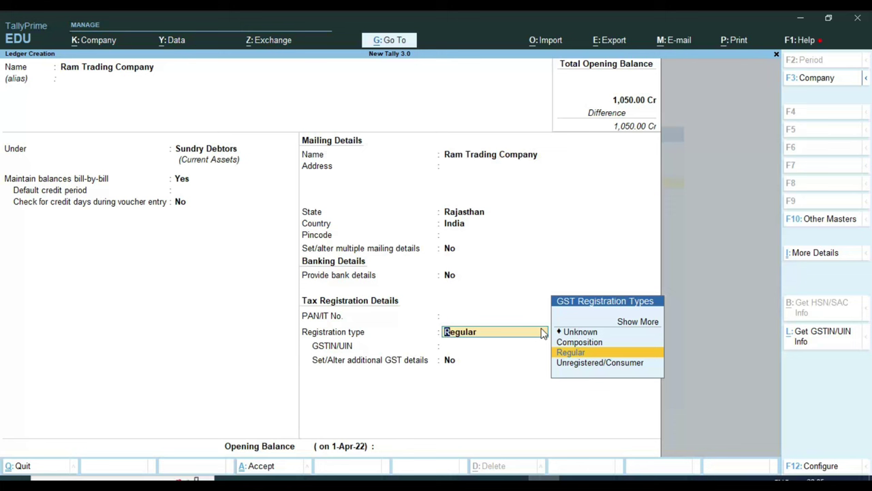
key(Return)
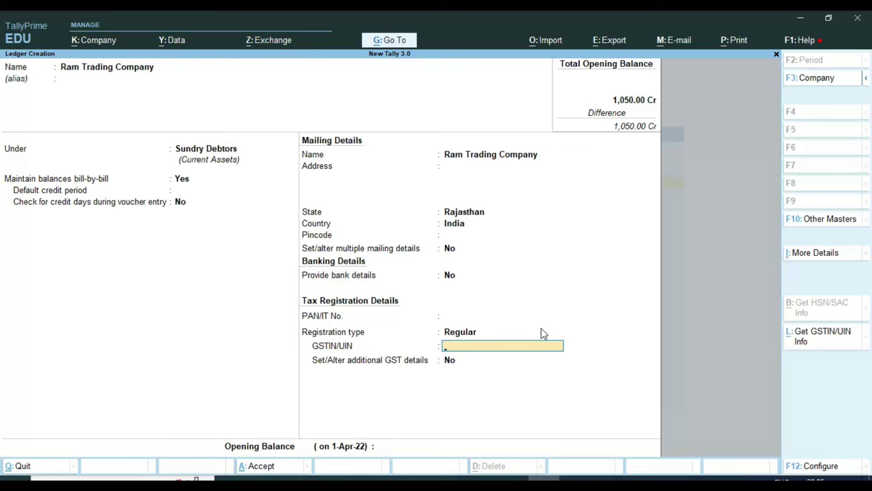
click(511, 478)
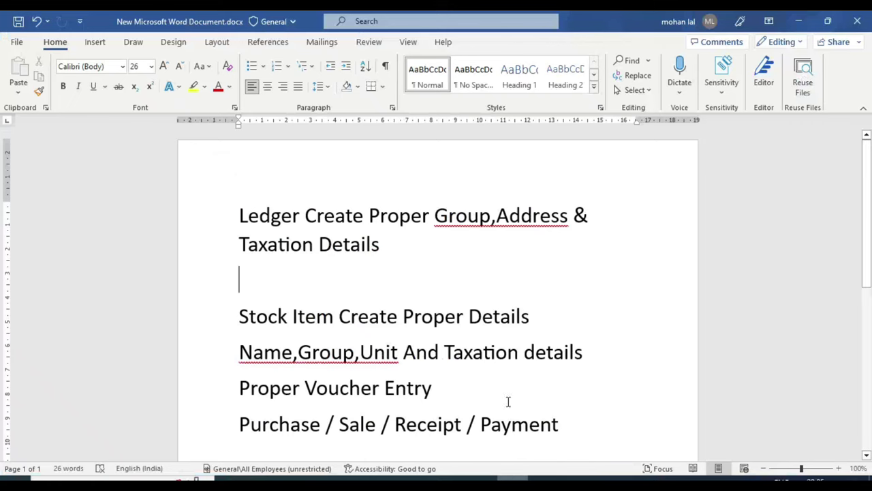
click(327, 279)
text(1z0)
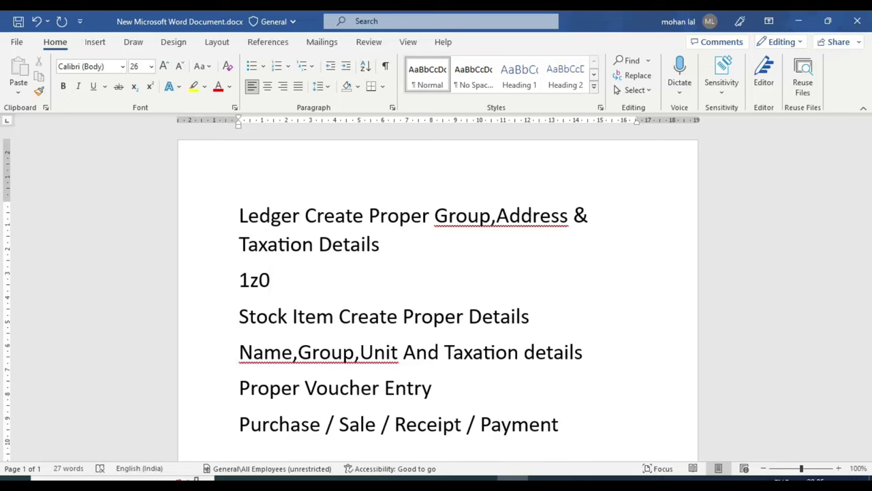
key(BackSpace)
key(BackSpace)
key(BackSpace)
key(alt+Tab)
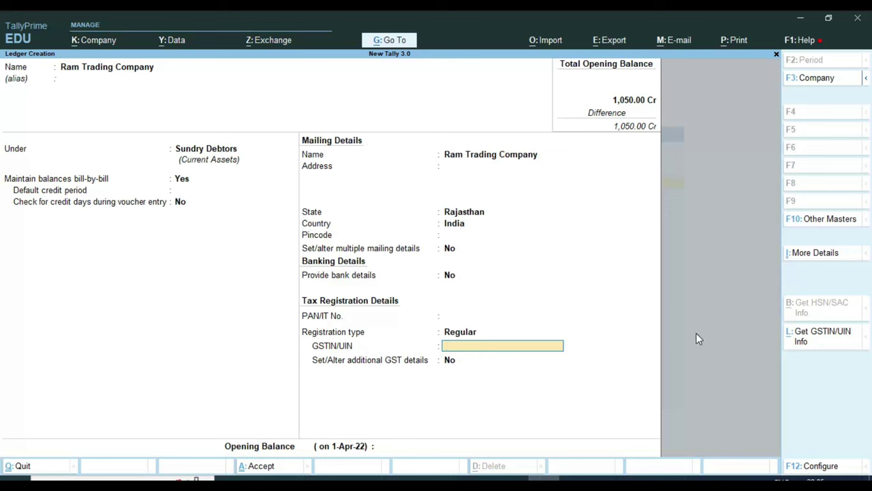
- Enter a partial GSTIN for the party and proceed past the validation warning
text(08AVD)
key(Return)
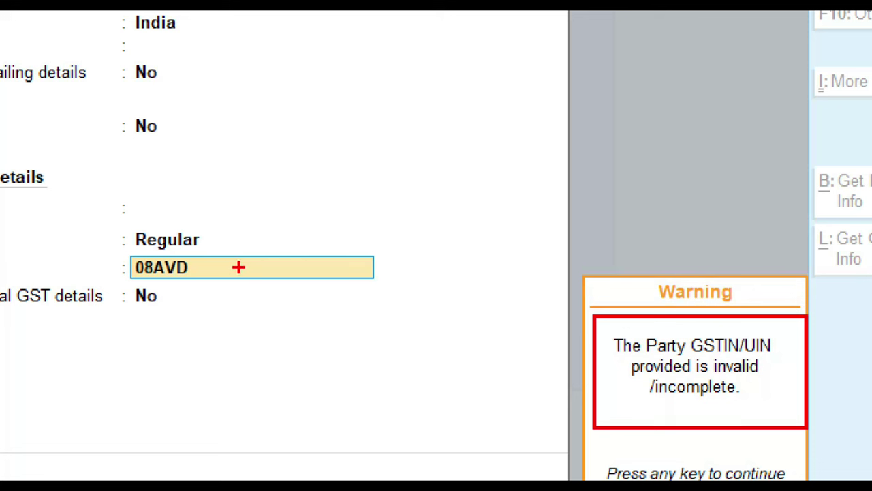
mouse_move(205, 248)
mouse_down()
mouse_move(88, 254)
mouse_move(220, 258)
mouse_move(120, 247)
mouse_up()
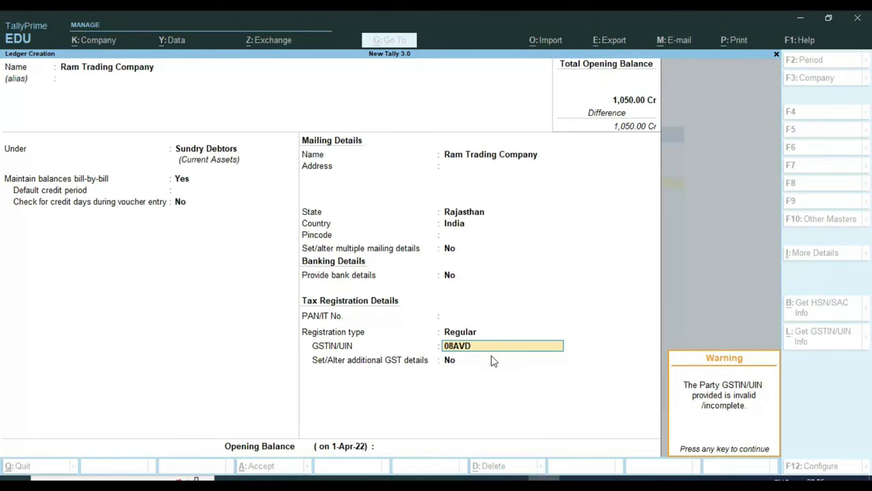
key(Return)
- Open the party's additional GST details to check the place of supply and transporter settings, and leave without accepting changes
text(y)
key(Return)
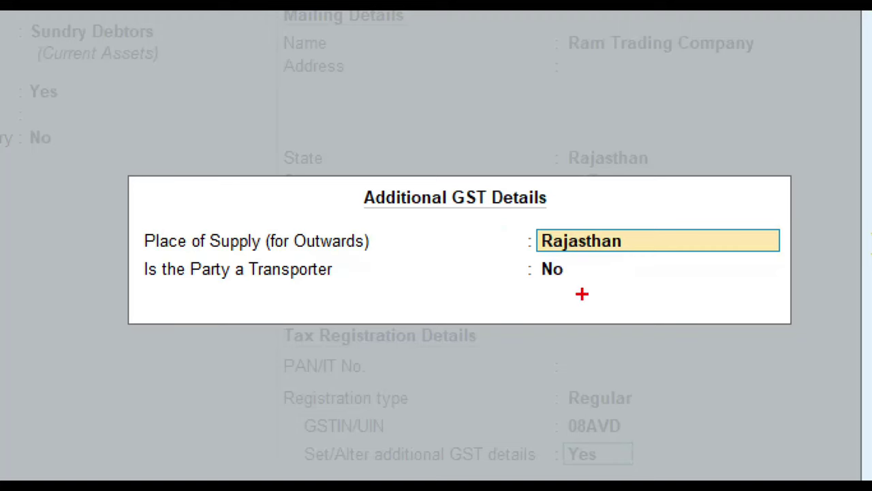
drag(534, 259, 464, 257)
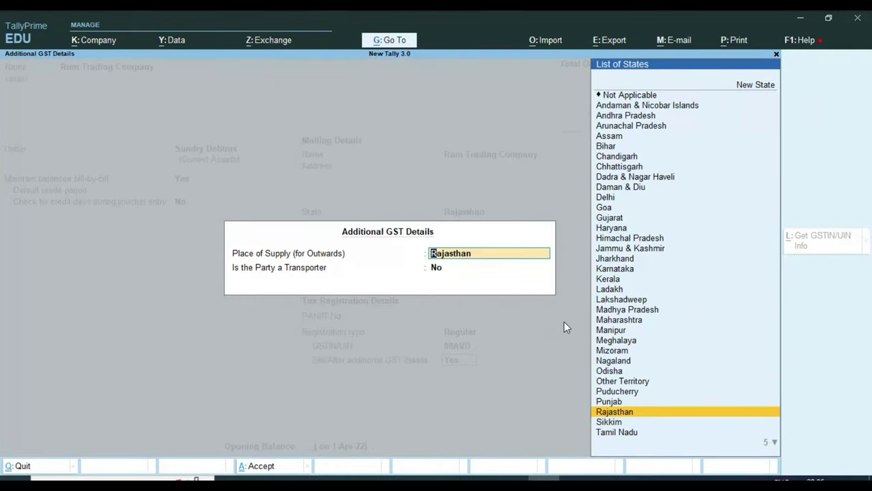
key(Escape)
key(Escape)
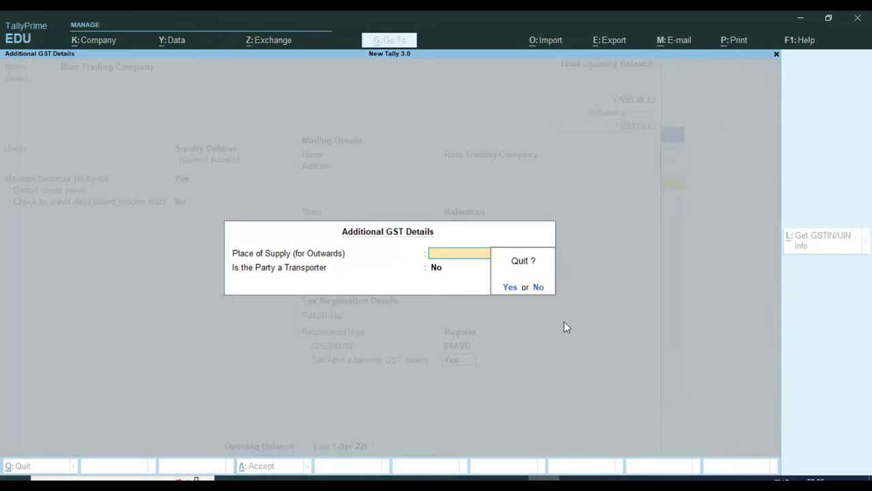
key(y)
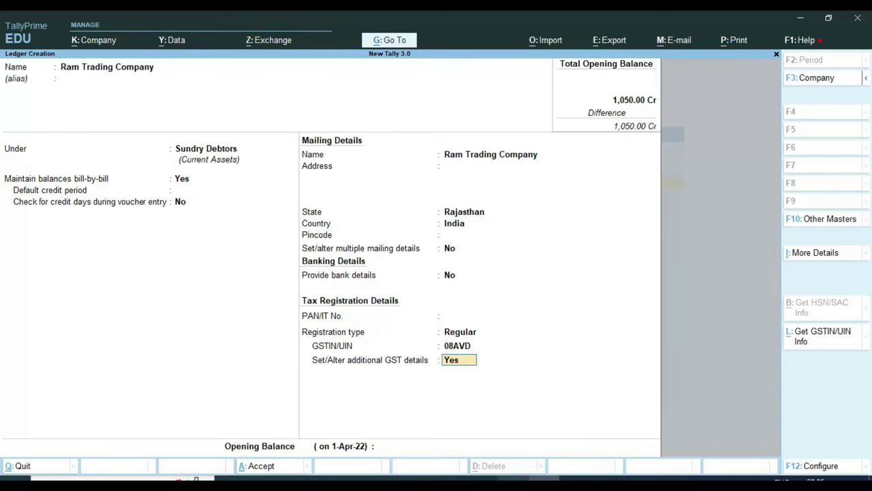
- Switch to the Word document and review the notes on stock items and voucher entry
mouse_move(511, 483)
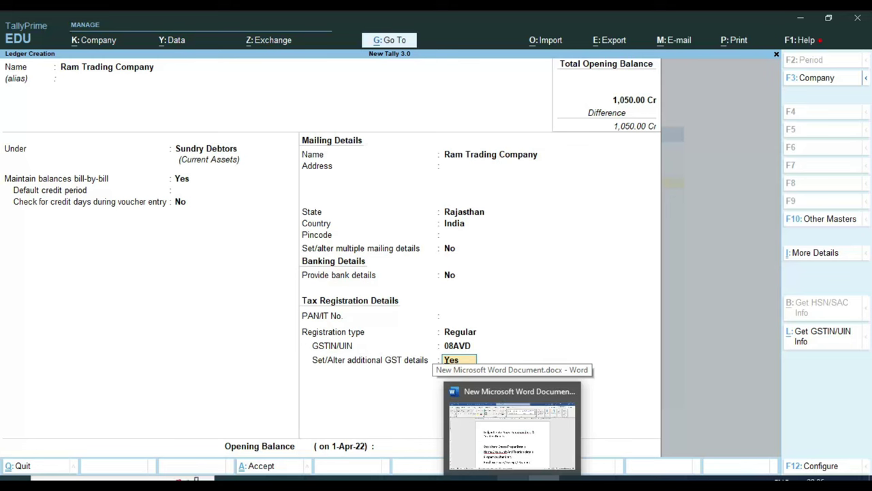
click(518, 443)
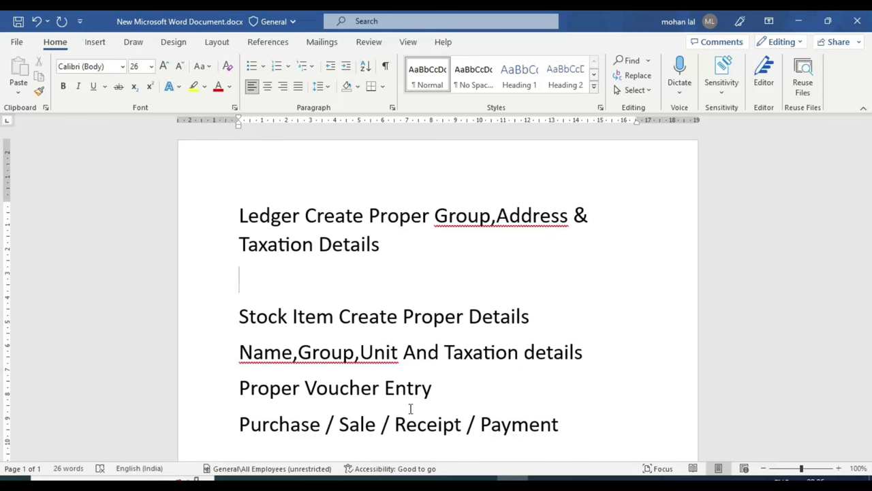
scroll(293, 381, down, 2)
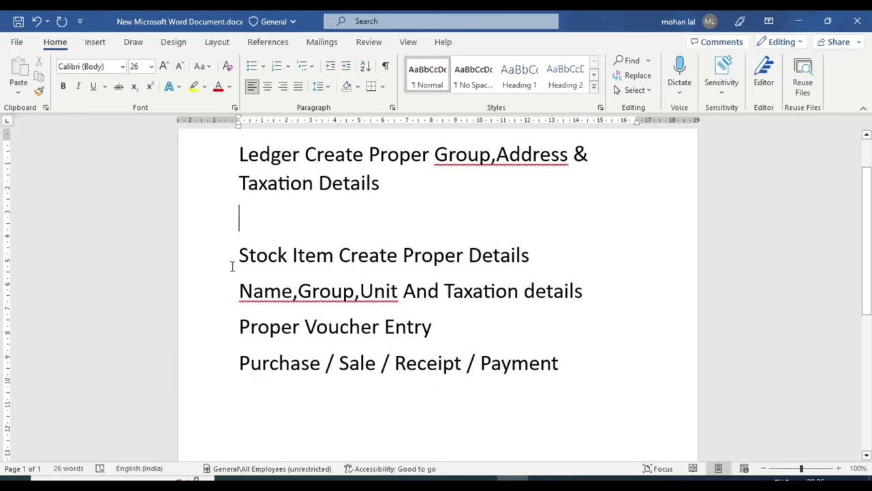
- Highlight the stock item heading in the notes, switch to TallyPrime, leave the unsaved ledger and open the creation form for a stock item
drag(240, 254, 571, 258)
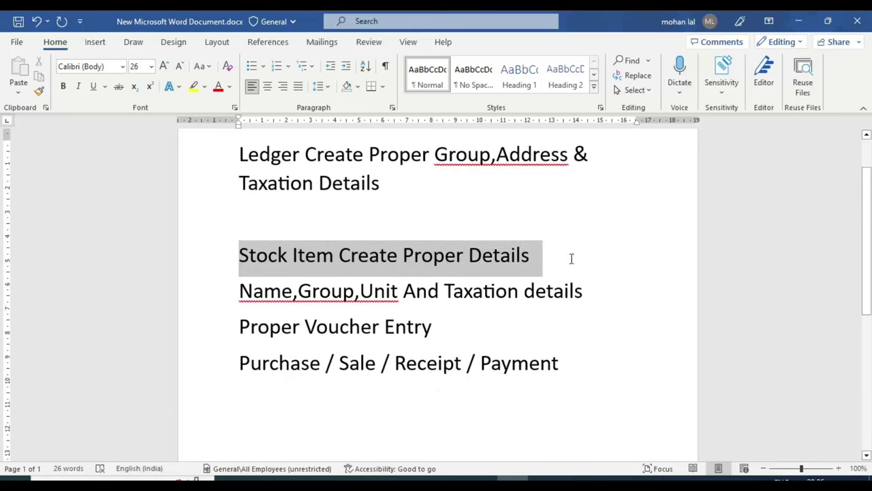
key(alt+Tab)
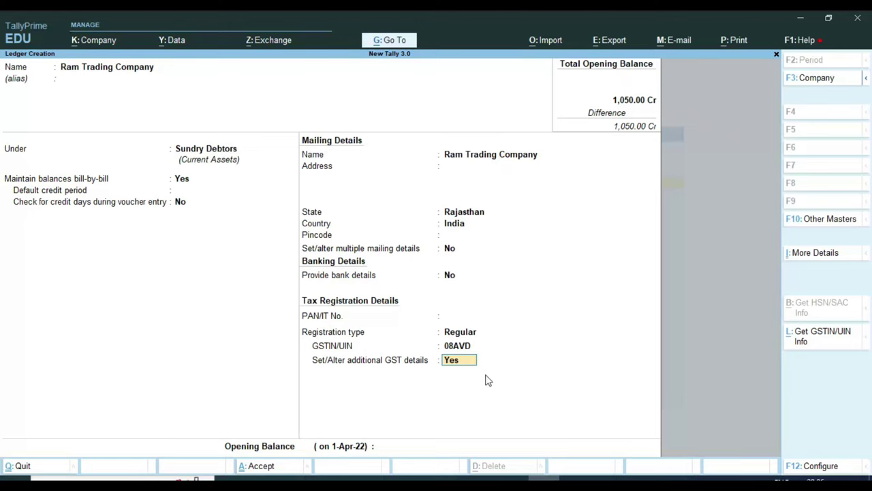
key(Escape)
key(Down)
key(Down)
key(Down)
key(Down)
key(Down)
key(Down)
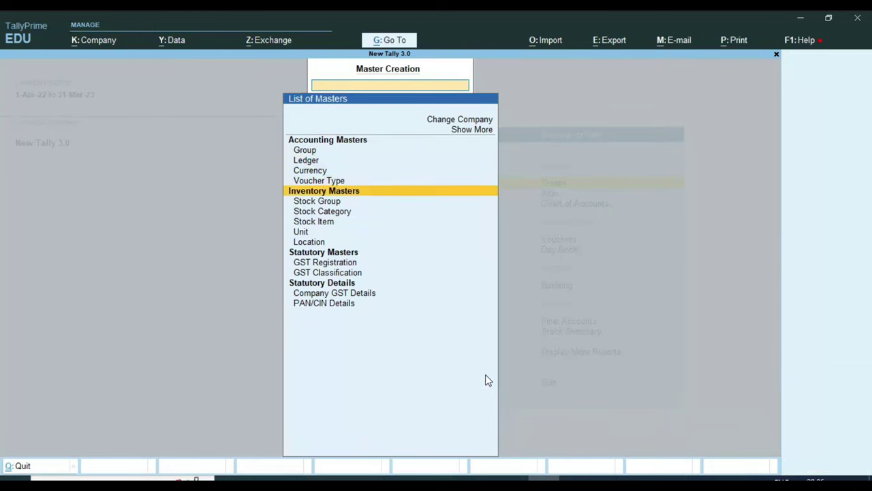
key(Return)
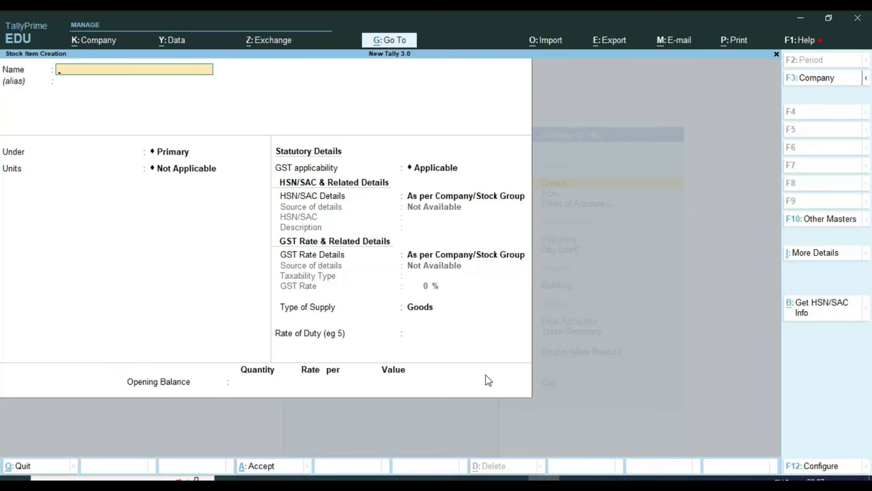
- Name the stock item S, keep it under Primary without an alias, and set its unit to PCS
text(S)
key(Return)
key(Return)
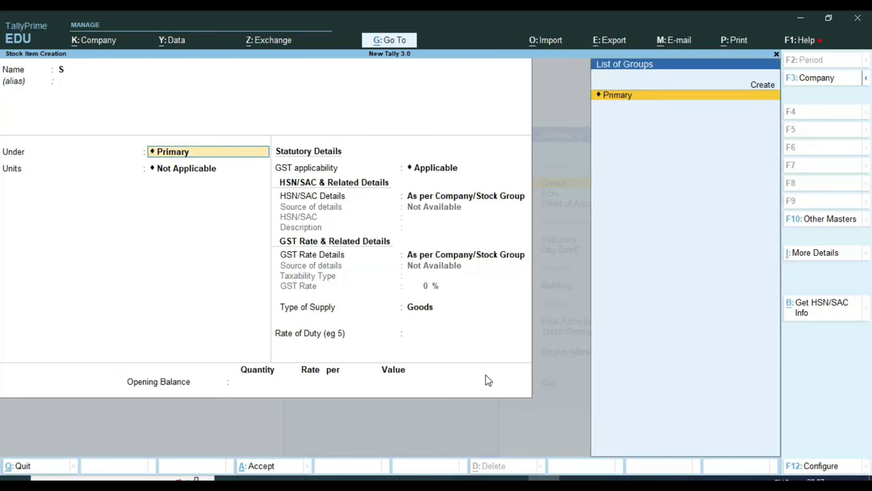
key(BackSpace)
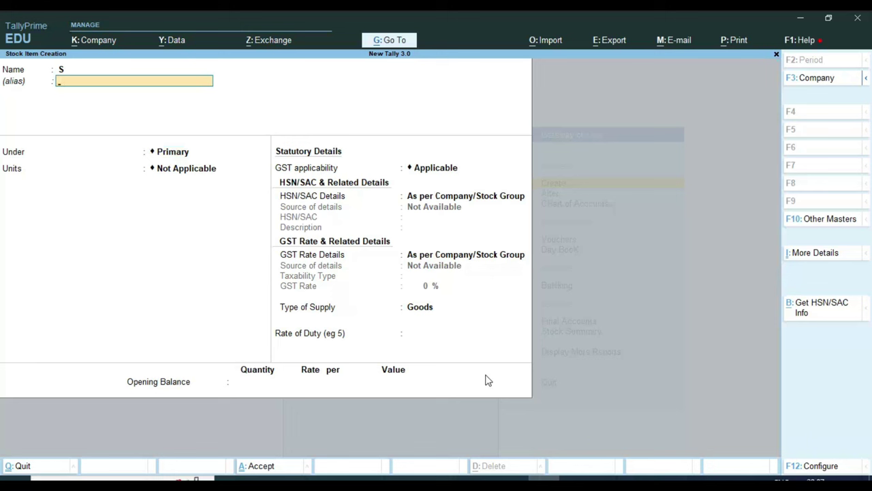
key(BackSpace)
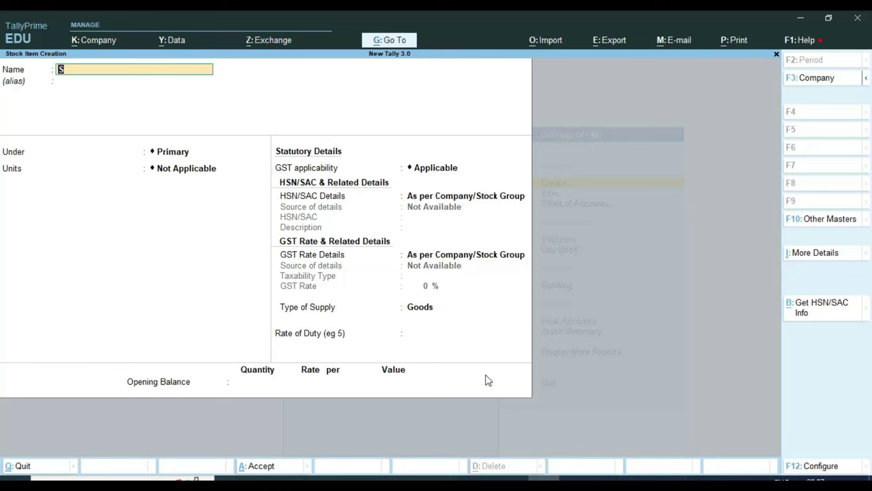
key(Return)
key(Return)
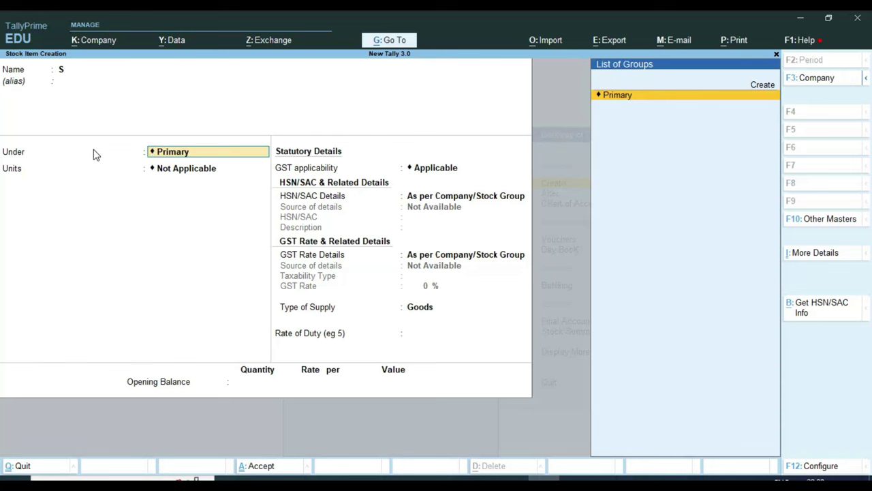
key(Return)
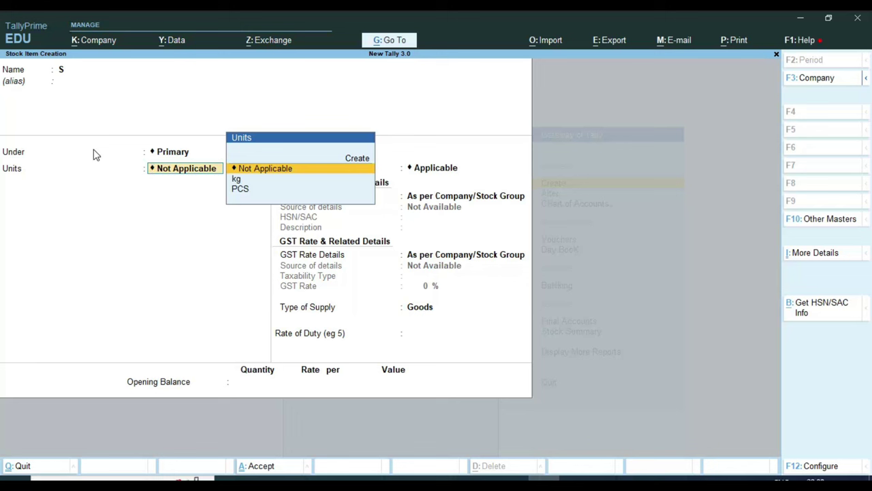
key(Down)
key(Down)
key(Return)
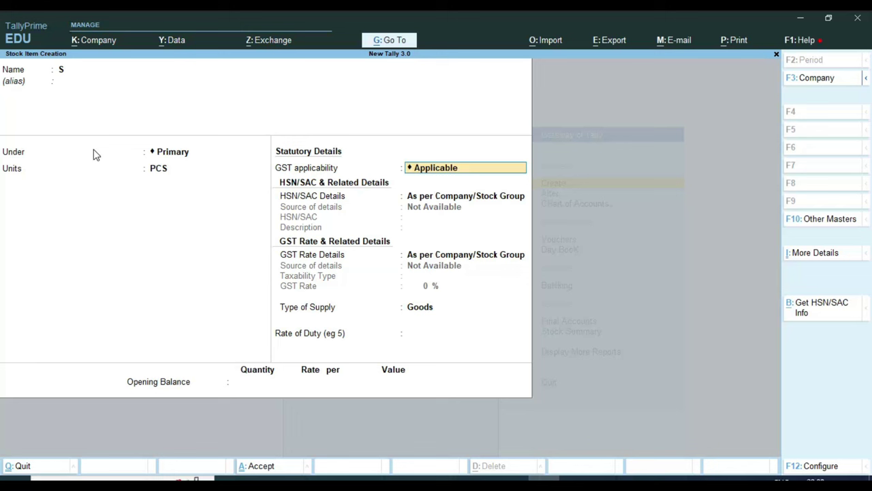
- Keep GST as Applicable, HSN/SAC and GST rate details as per Company/Stock Group, and the type of supply as Goods
key(Return)
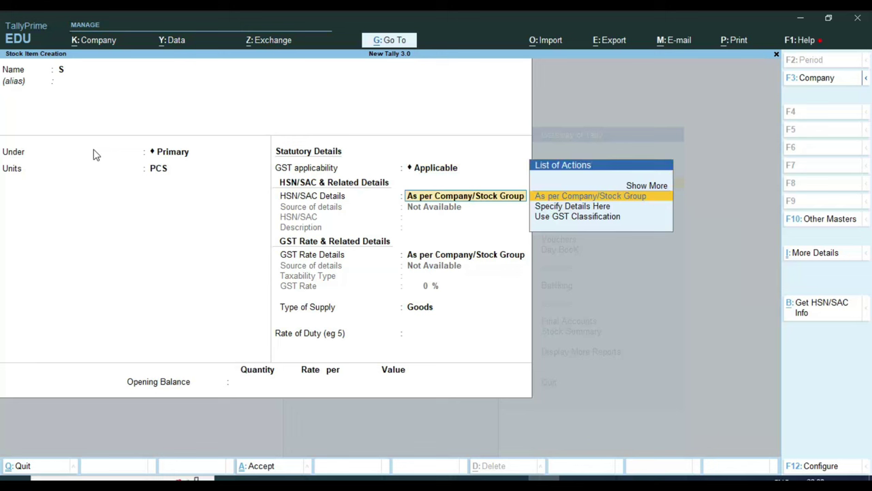
key(Return)
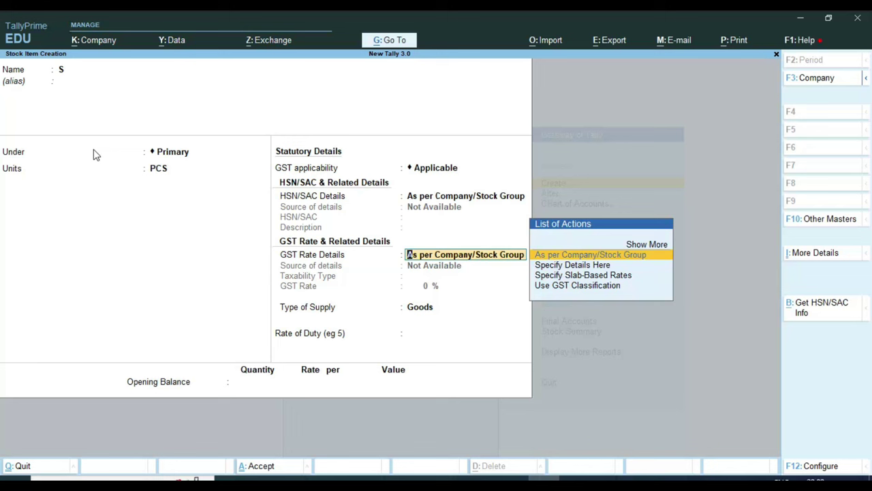
key(Return)
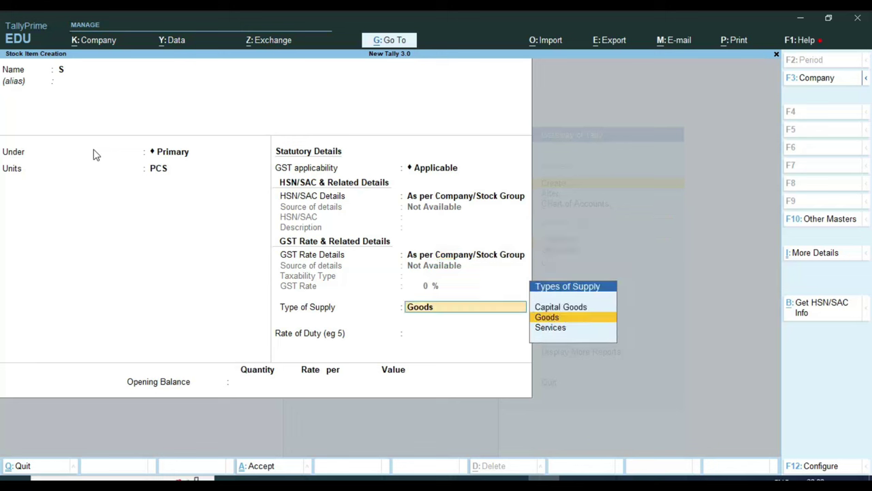
key(Return)
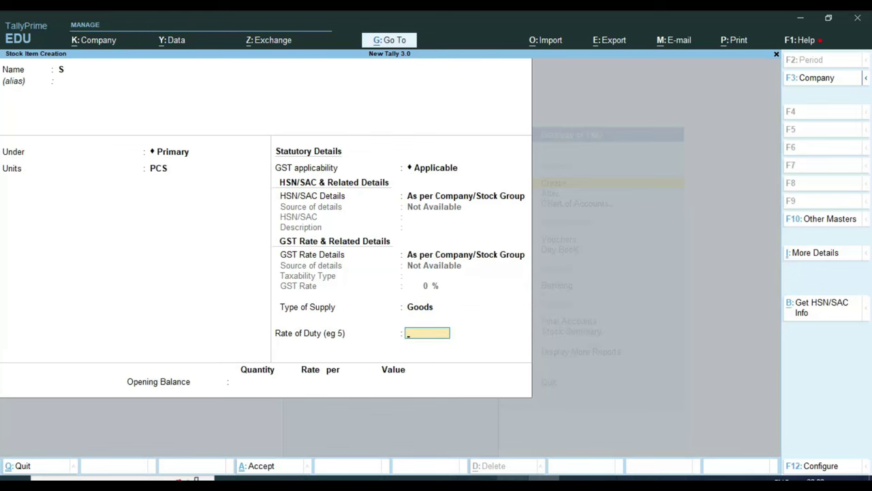
- Switch to the Word document and review the checklist line on stock item name, group, unit and taxation details
key(alt+Tab)
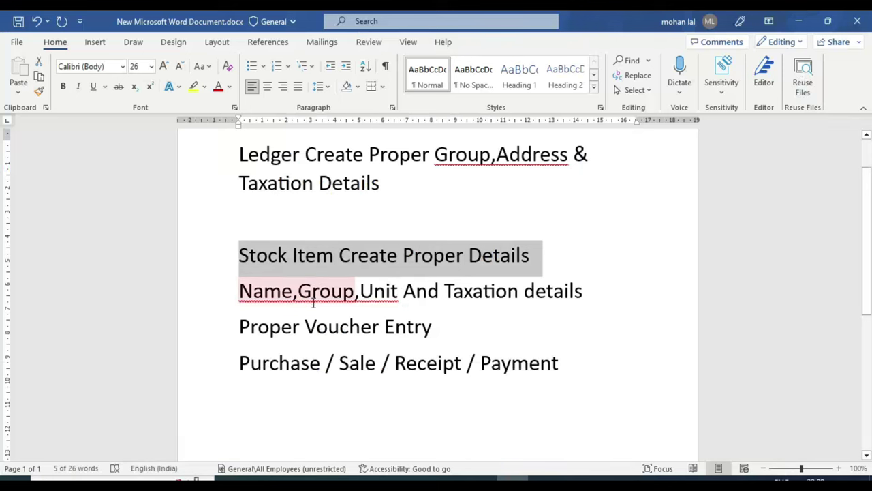
click(394, 320)
click(339, 290)
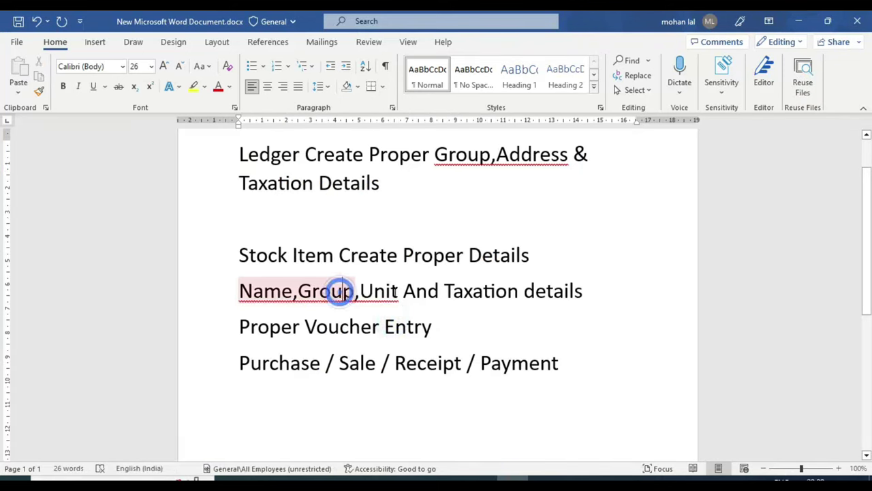
click(386, 290)
drag(446, 290, 579, 288)
click(508, 335)
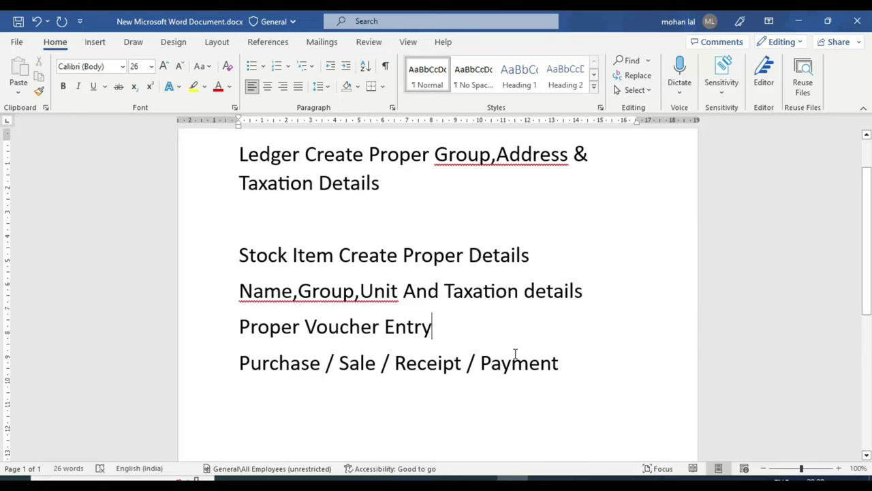
- Switch back to TallyPrime and leave the stock item form without saving, returning to the Gateway of Tally
key(alt+Tab)
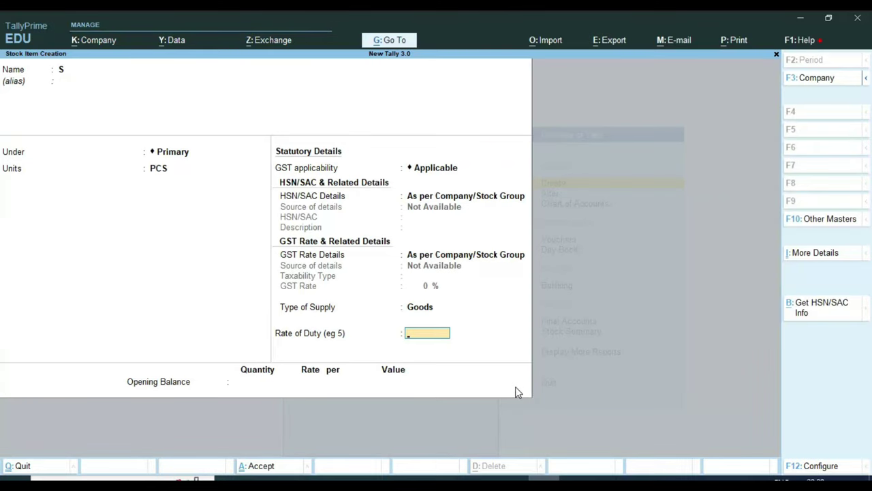
key(Escape)
key(Escape)
key(Escape)
key(Escape)
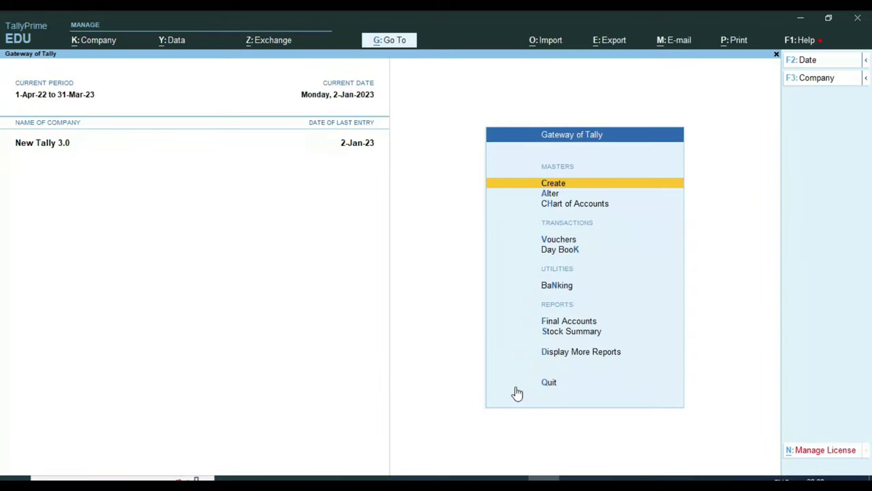
- Open a new purchase voucher using the Default voucher series
key(Down)
key(Down)
key(Down)
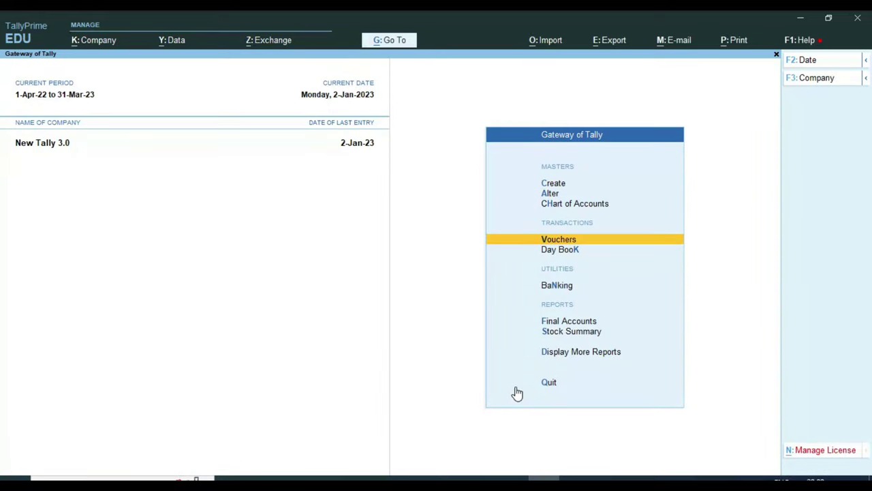
key(Return)
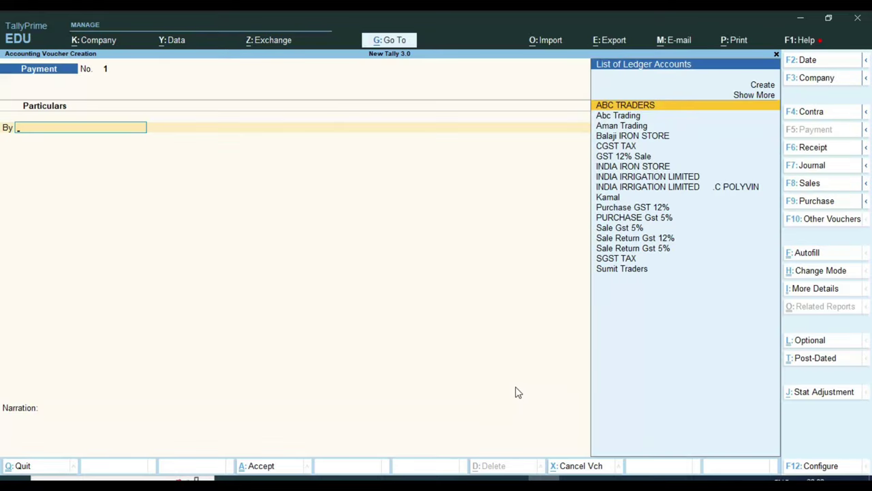
click(838, 202)
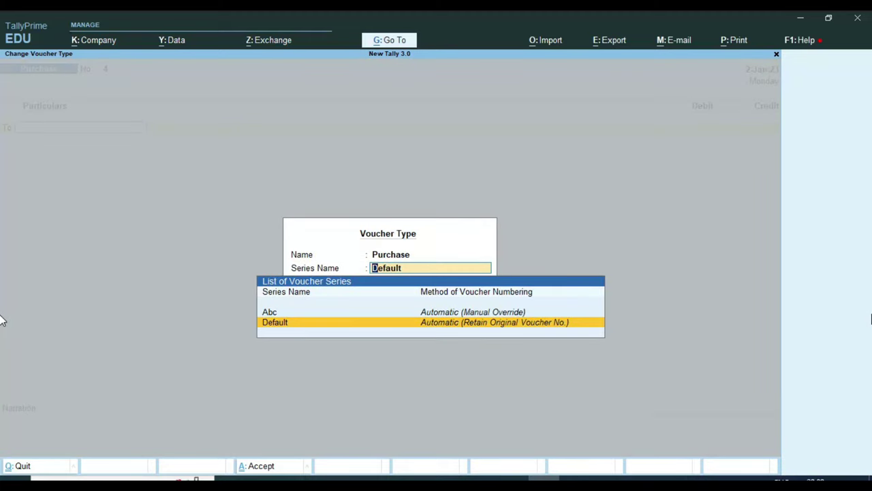
key(Return)
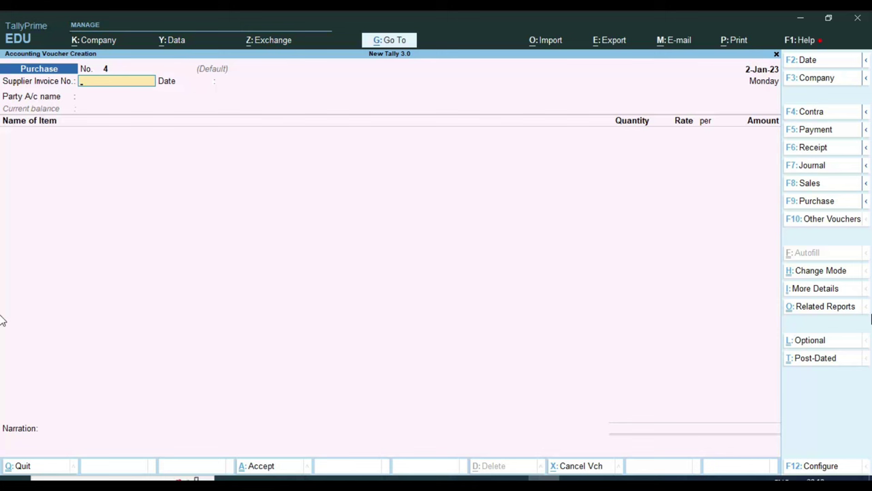
- Enter supplier invoice number SCA/23-24/005 dated 2-Jan-23 with ABC TRADERS as the party, and leave the purchase voucher without saving
text(SCA/23-24/005)
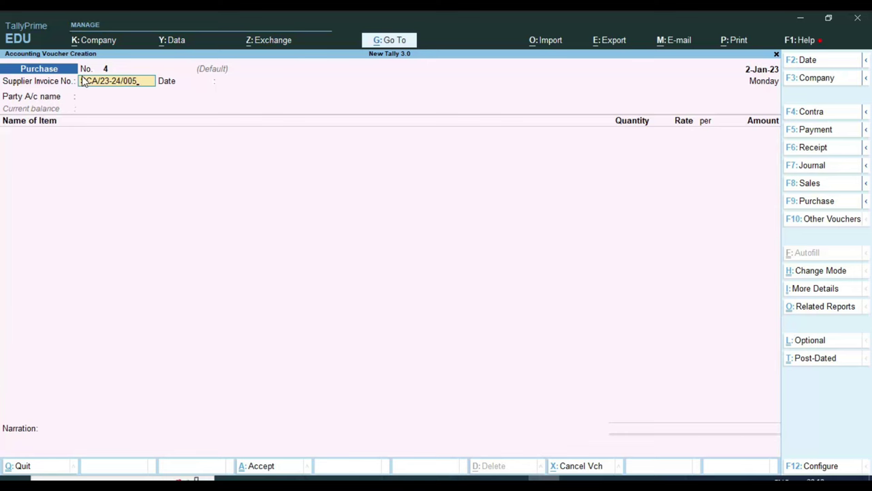
key(ctrl)
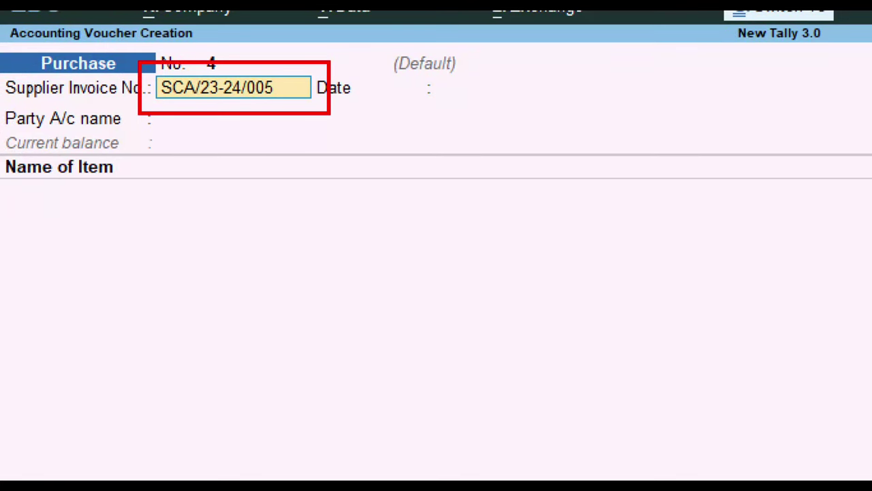
mouse_move(244, 68)
mouse_down()
mouse_move(252, 112)
mouse_move(302, 89)
mouse_move(245, 67)
mouse_up()
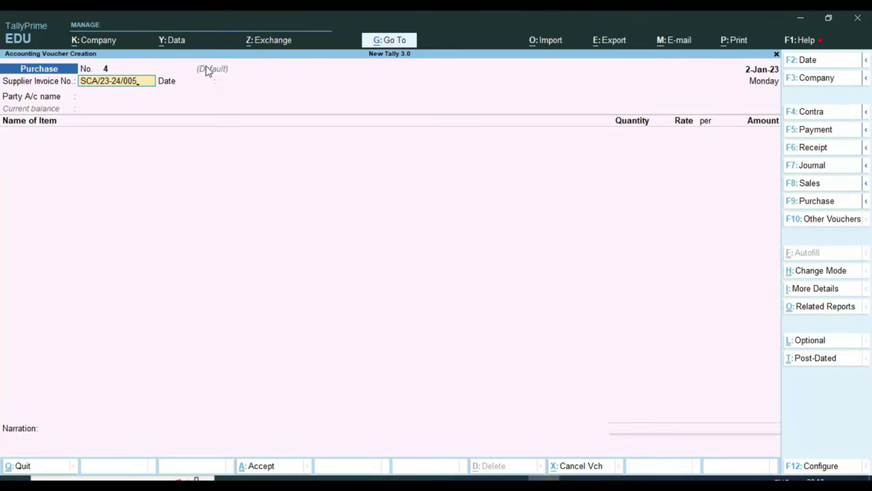
key(Return)
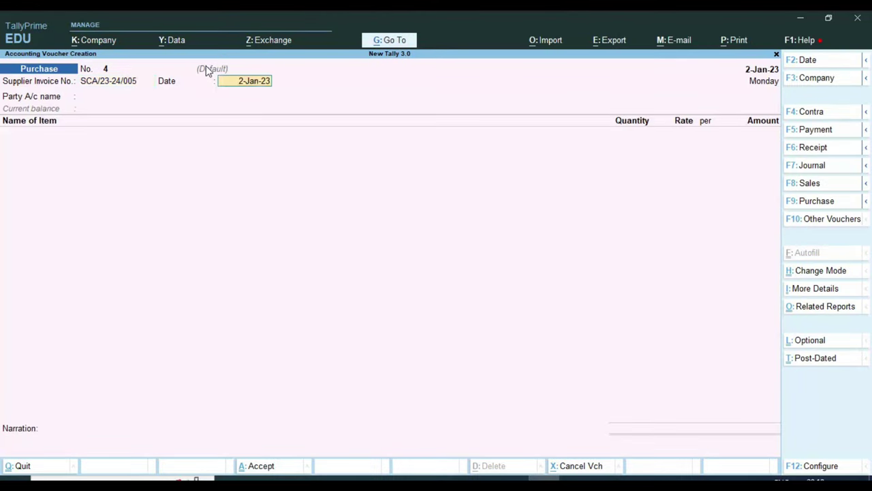
key(Return)
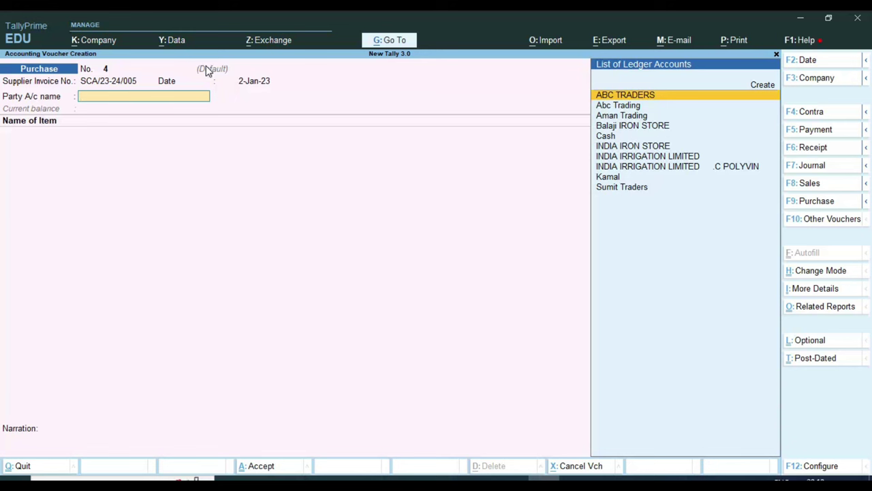
key(Return)
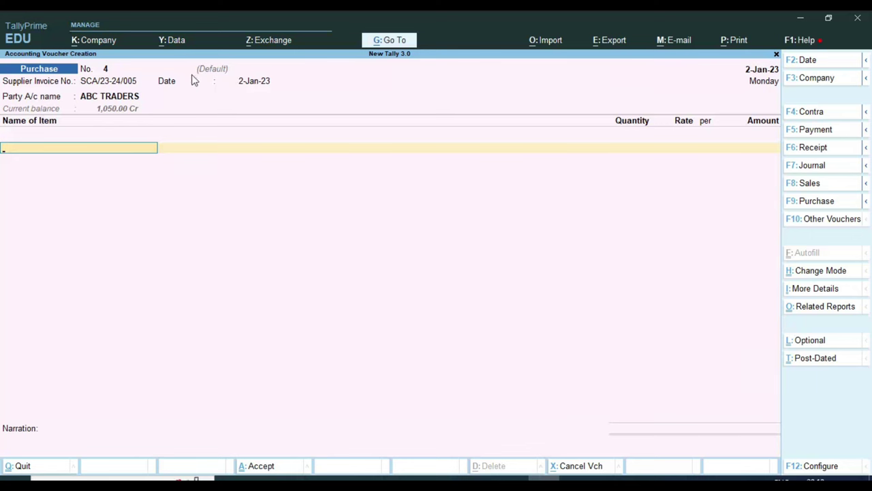
key(Escape)
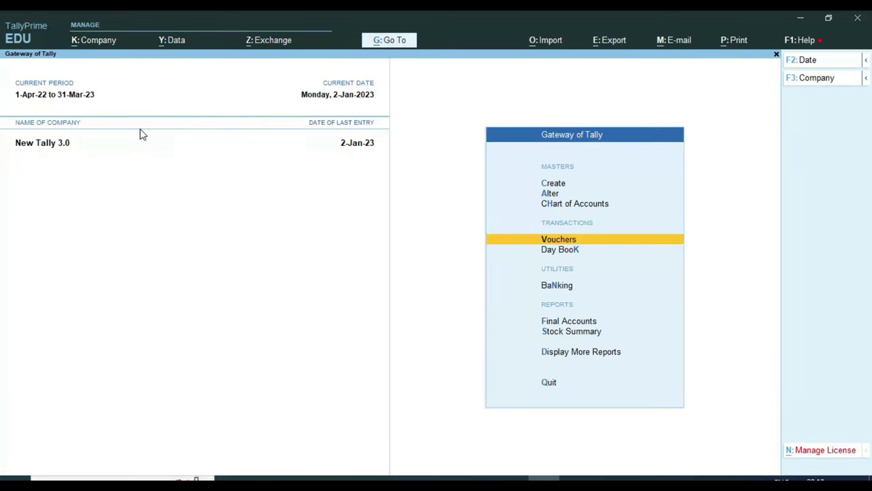
- Reopen voucher entry and start a sales voucher in the Default series
key(Return)
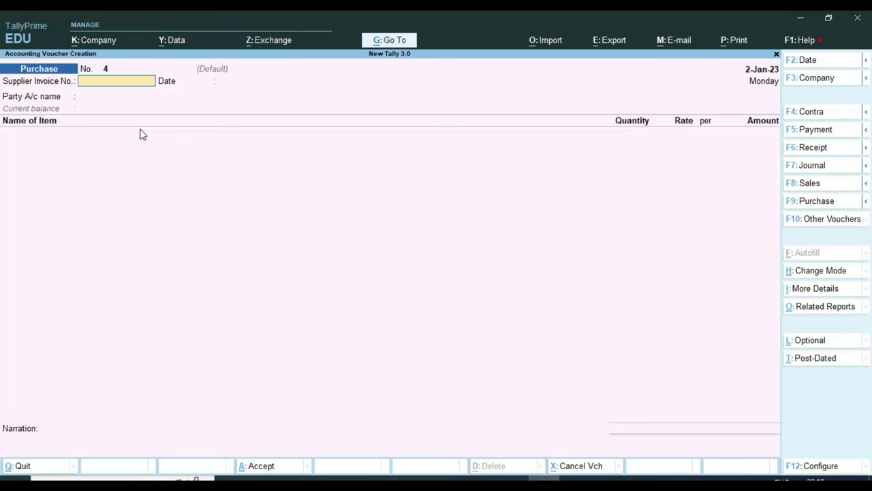
key(F8)
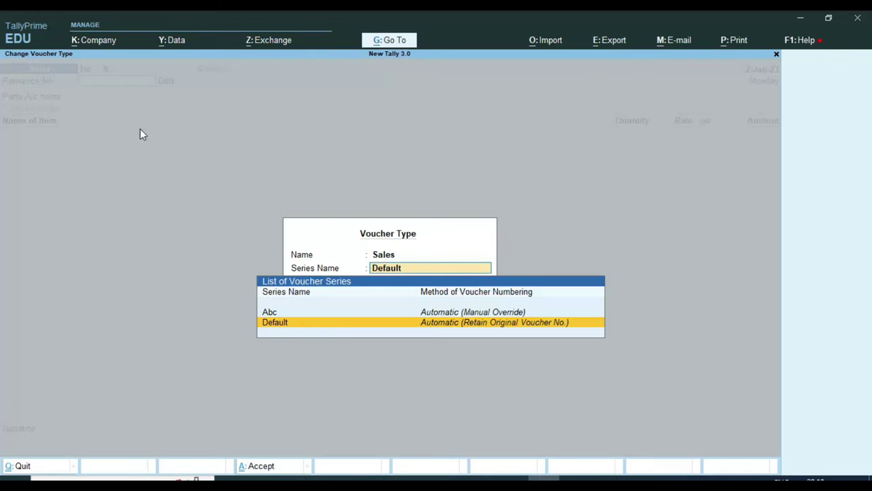
key(Return)
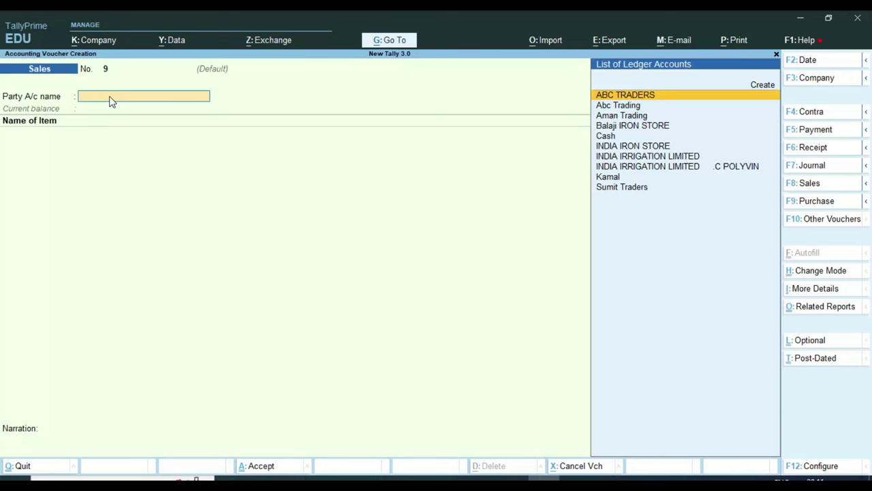
- Open ledger creation from the sales voucher's party account list and leave it without creating a ledger
key(Up)
key(Return)
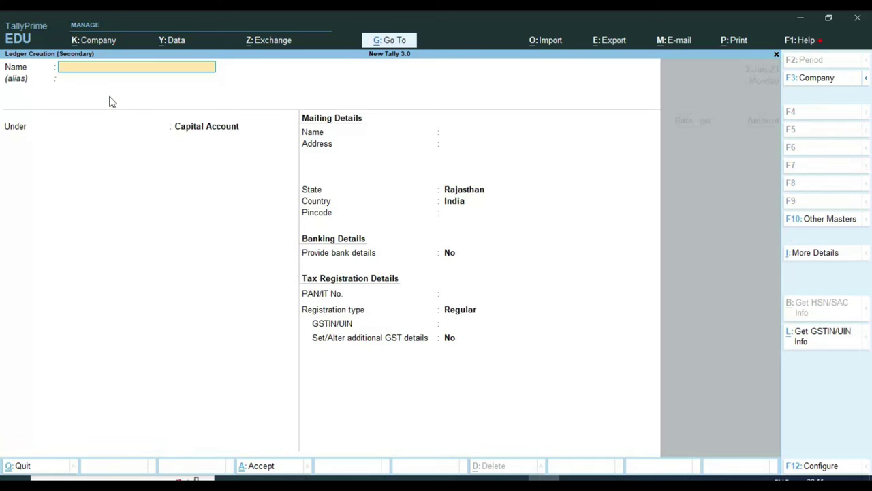
key(Escape)
key(Return)
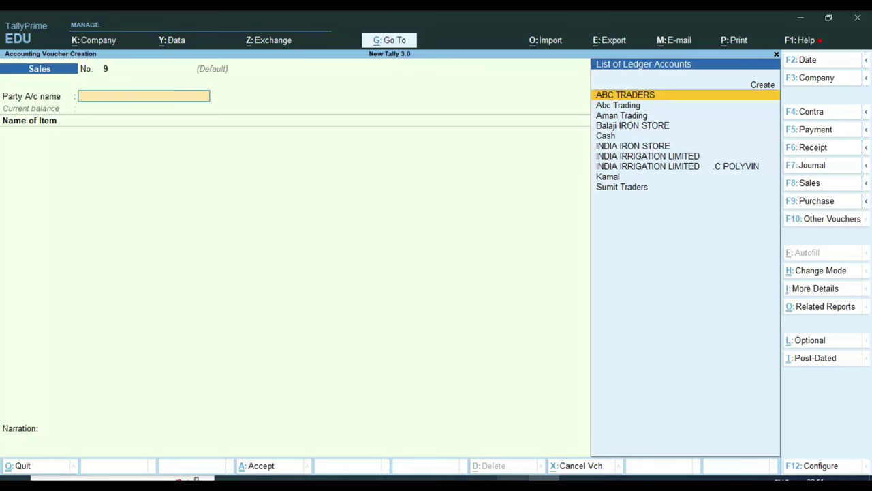
- Switch to the Word document and remove the blank line between the ledger and stock item notes
key(alt+Tab)
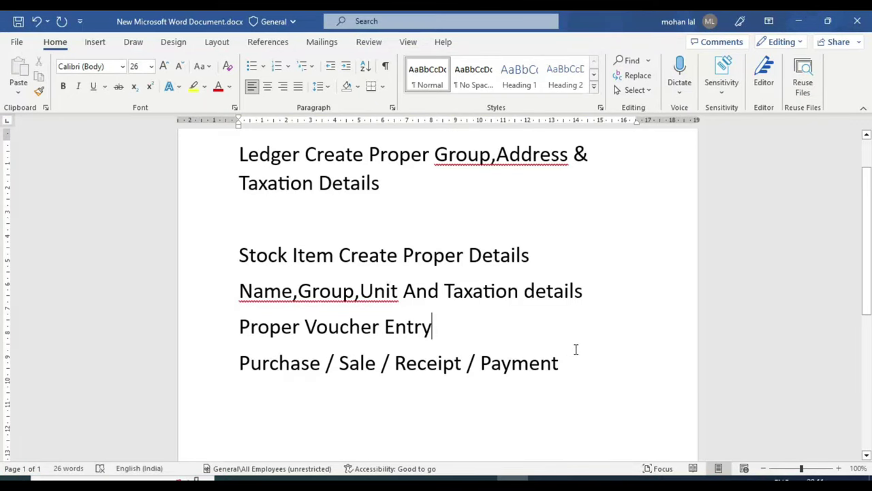
scroll(577, 351, up, 2)
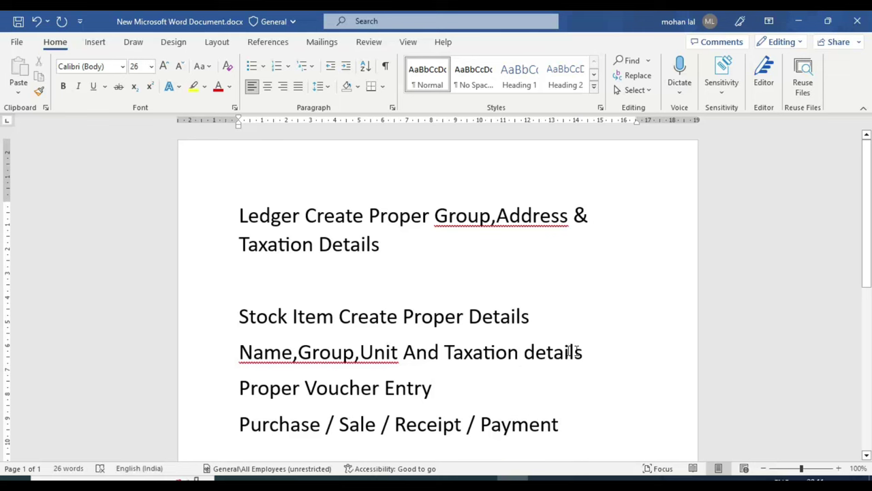
click(320, 282)
key(Delete)
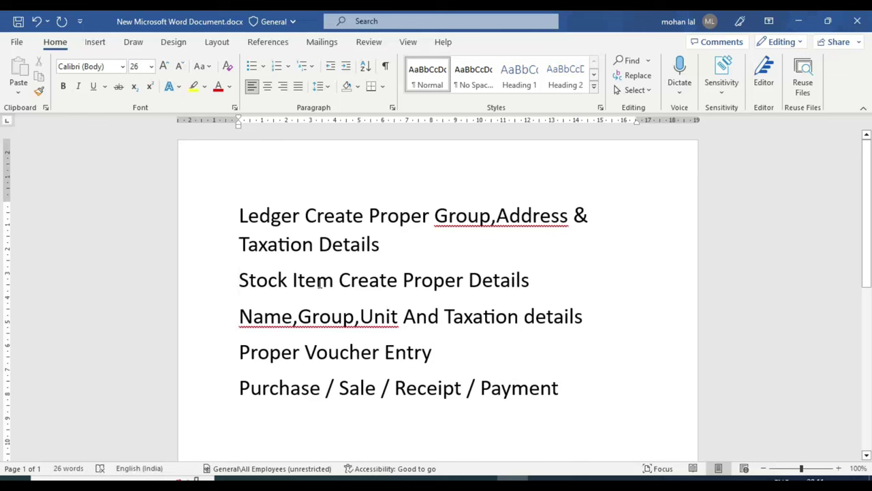